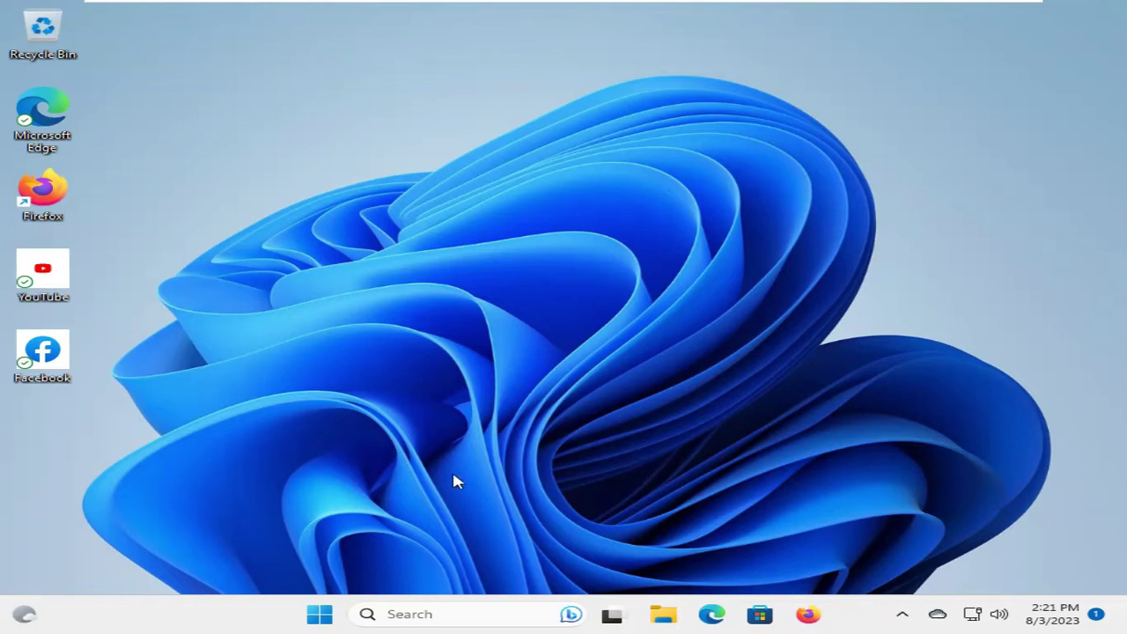
From Start, open Settings > Apps > Installed apps and scroll to Microsoft Edge
click(321, 615)
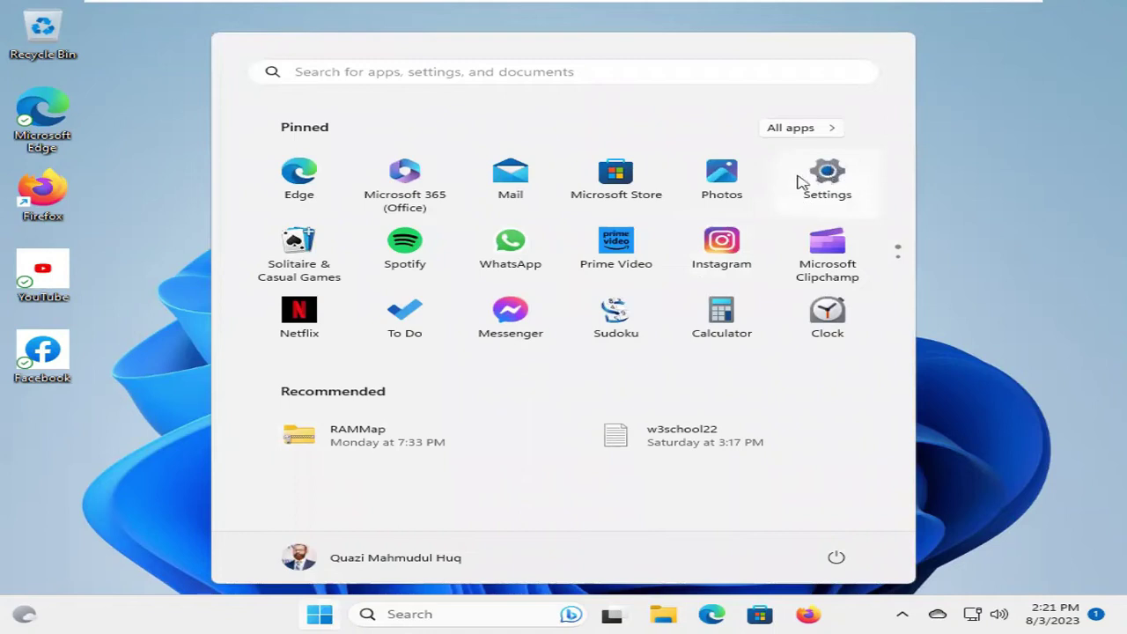
key(Tab)
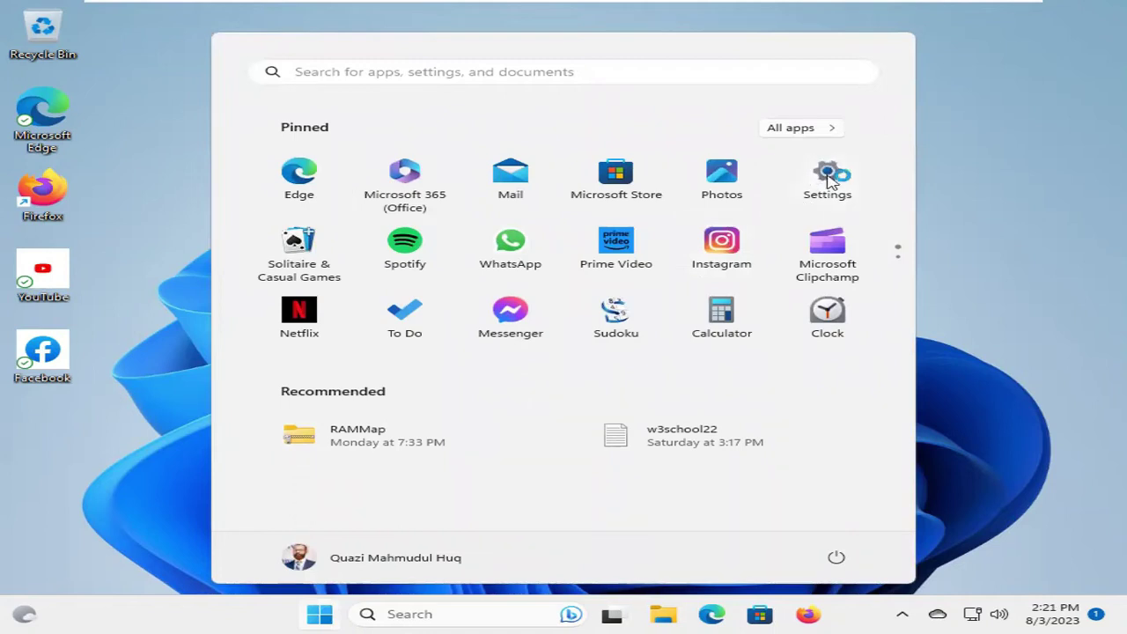
click(828, 180)
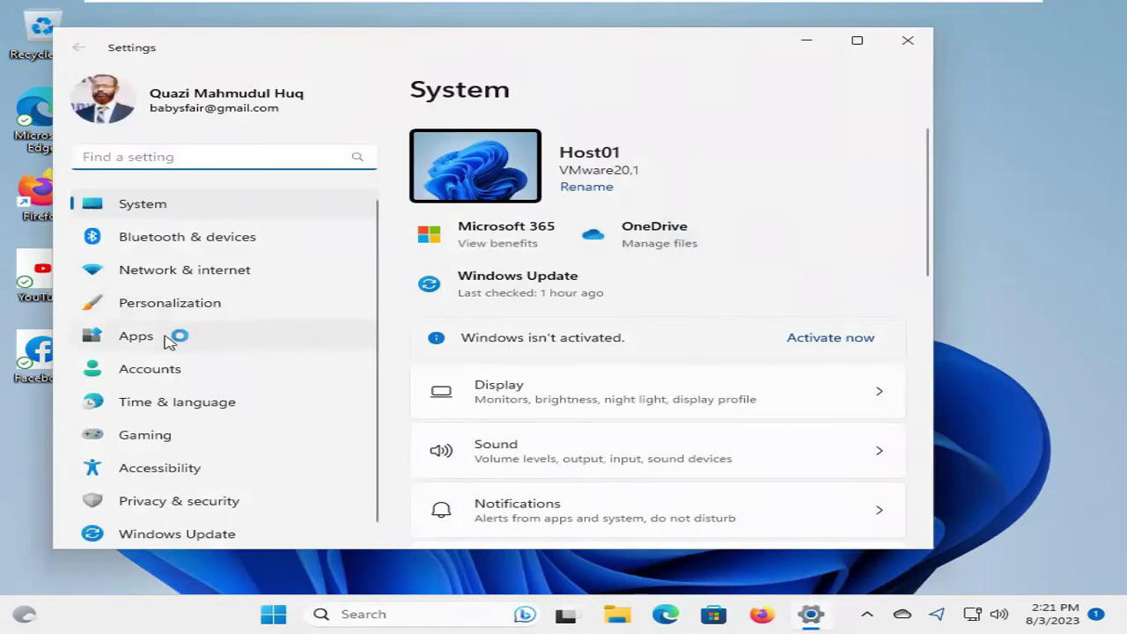
click(190, 340)
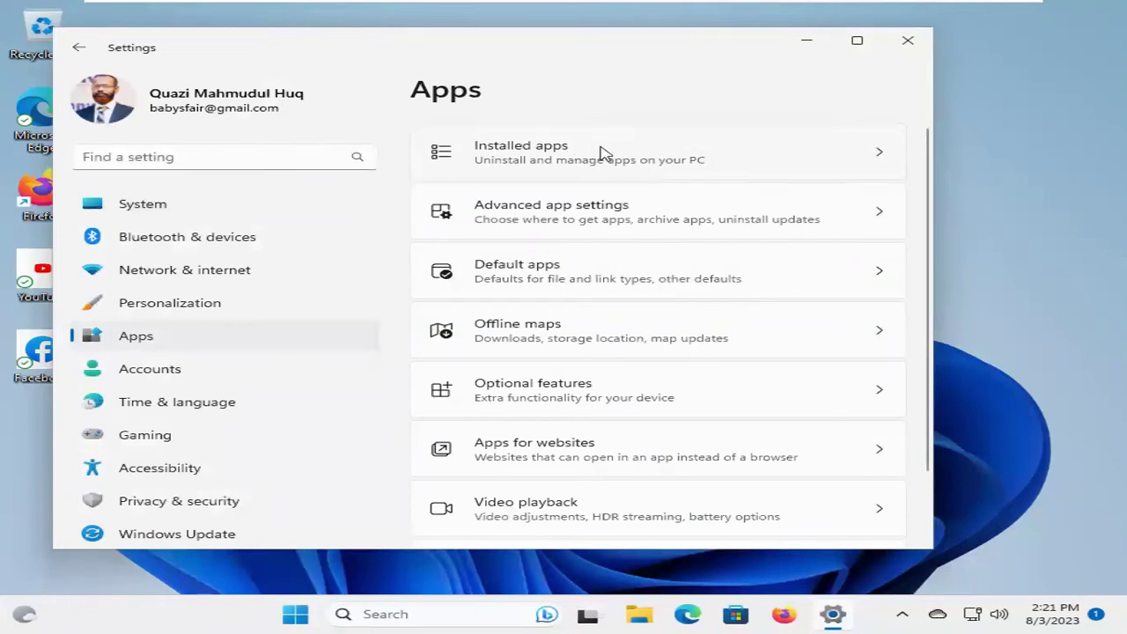
click(545, 149)
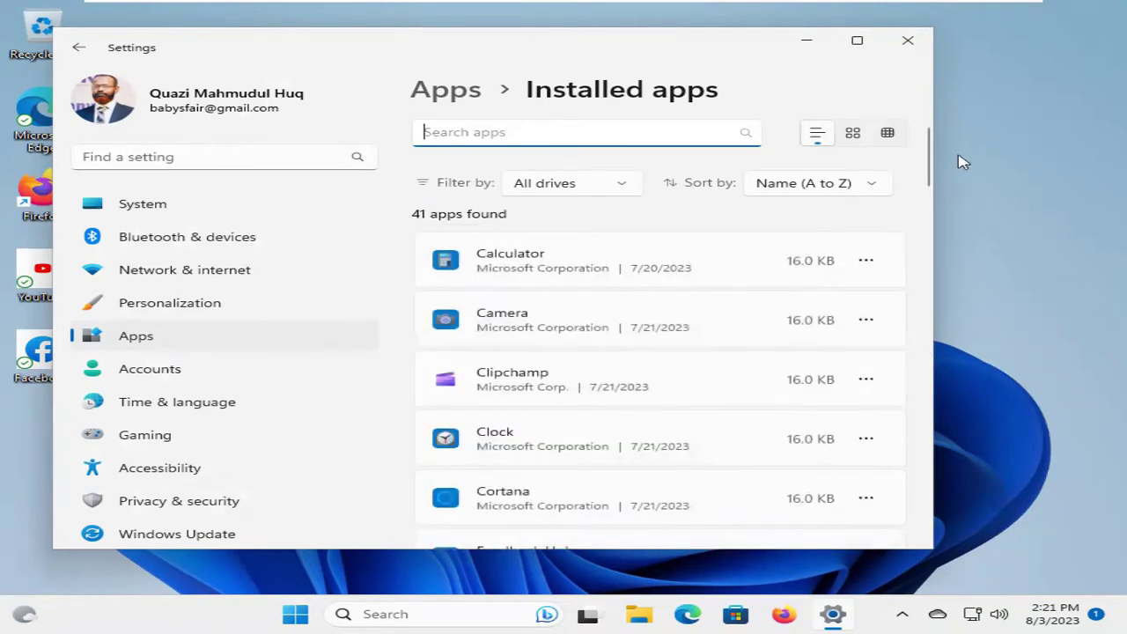
drag(930, 155, 932, 247)
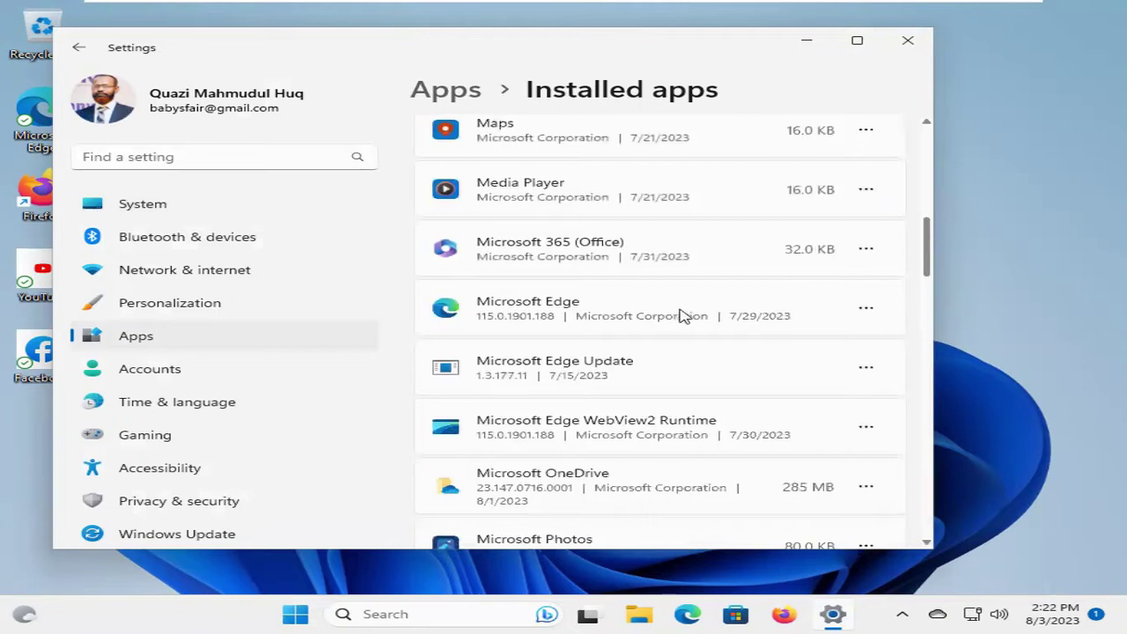
Choose Modify for Microsoft Edge, approve the UAC prompt, and run Repair until installation completes
click(866, 310)
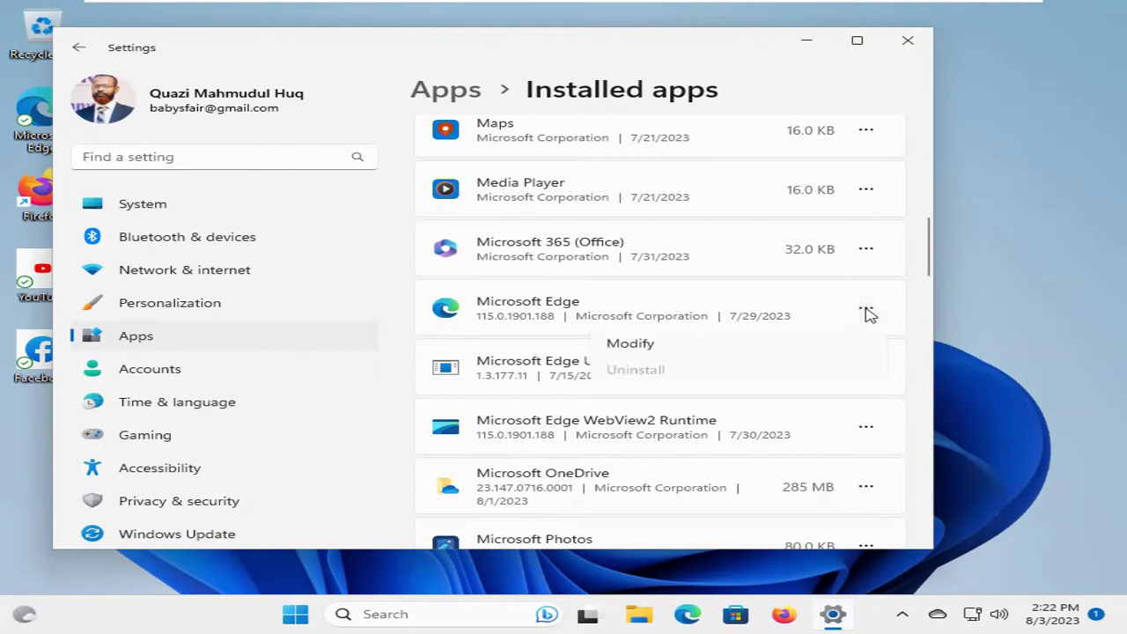
click(656, 348)
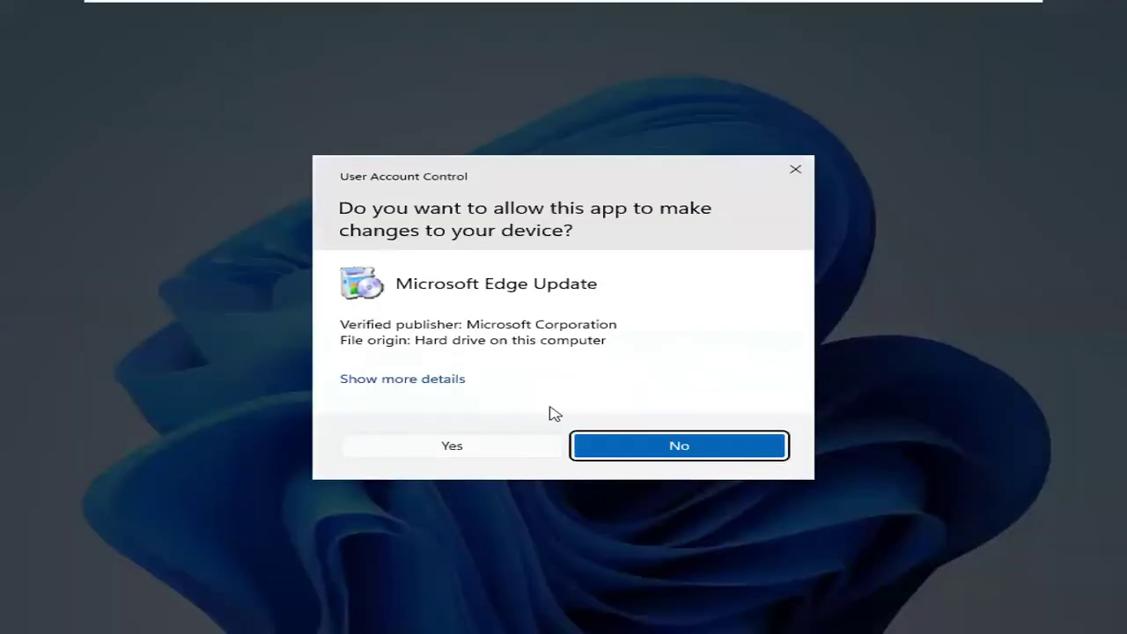
click(468, 455)
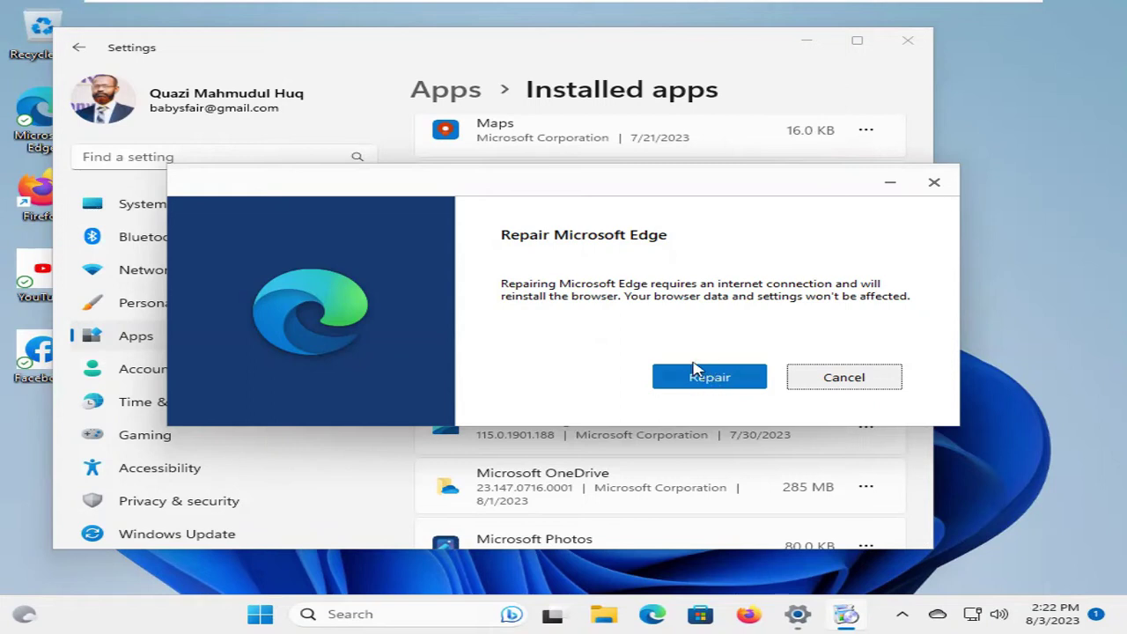
click(696, 372)
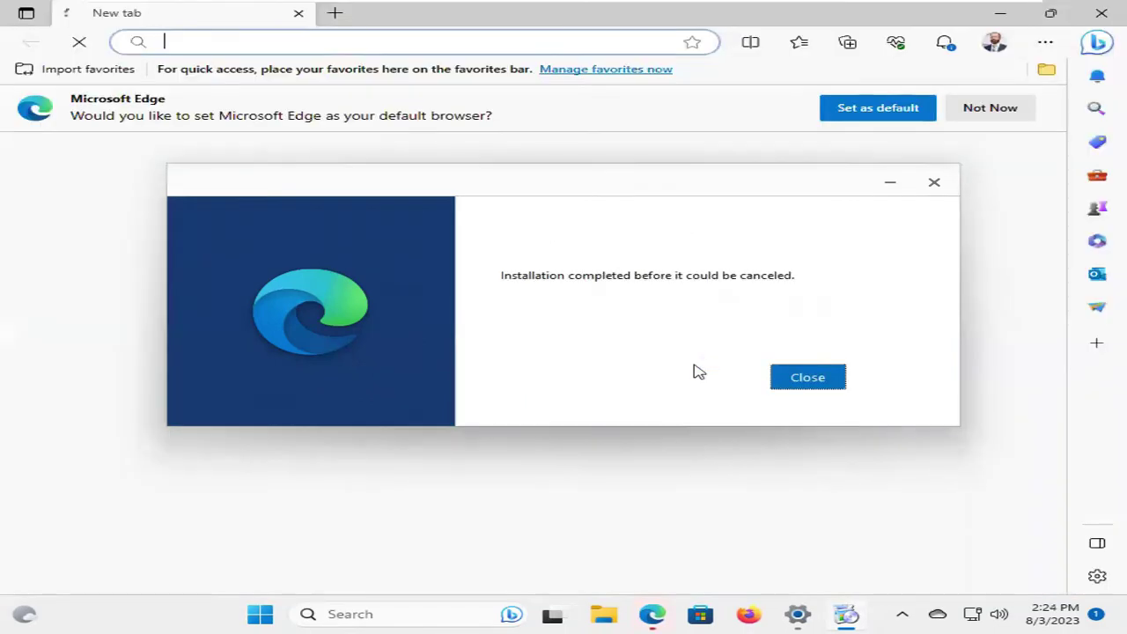
Close the finished installer message and open Extensions from Edge's Settings and more menu
click(807, 378)
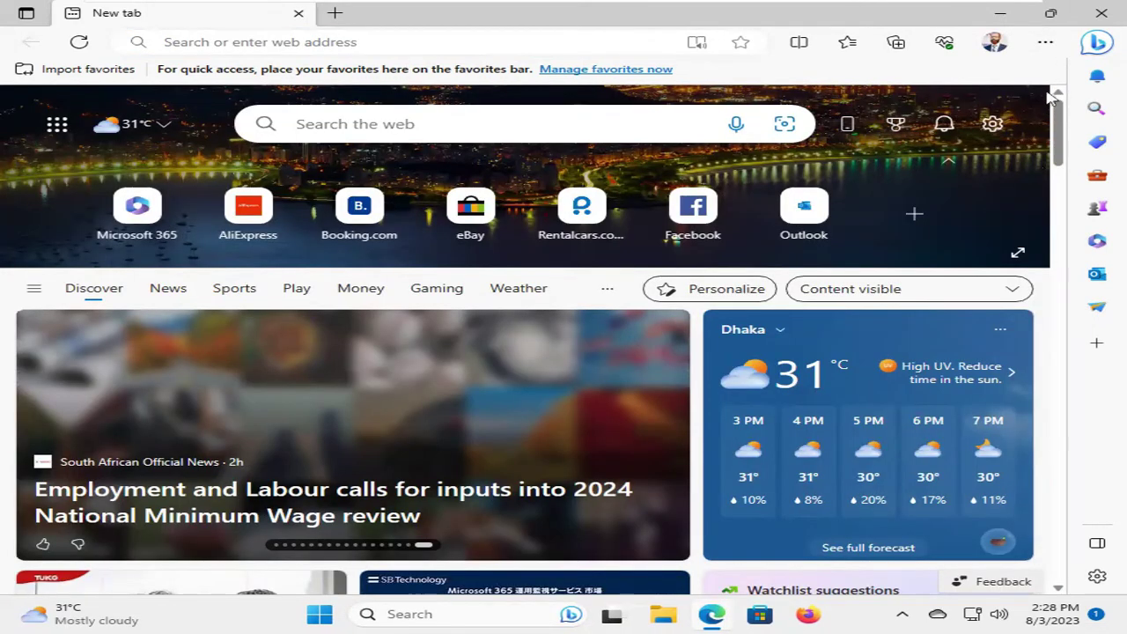
click(1045, 48)
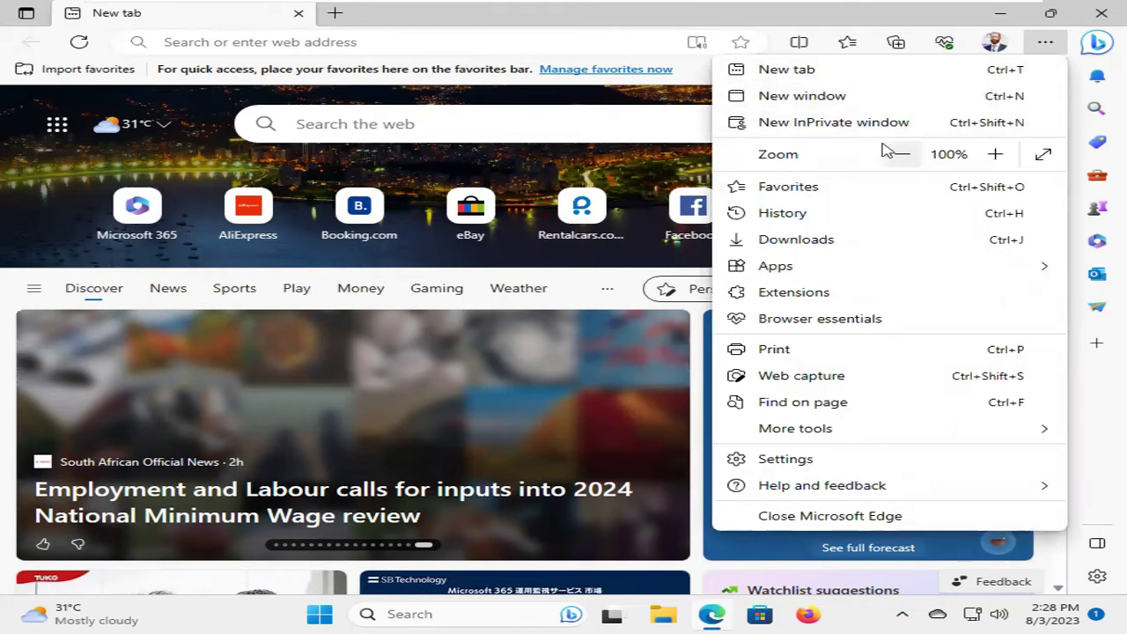
click(803, 294)
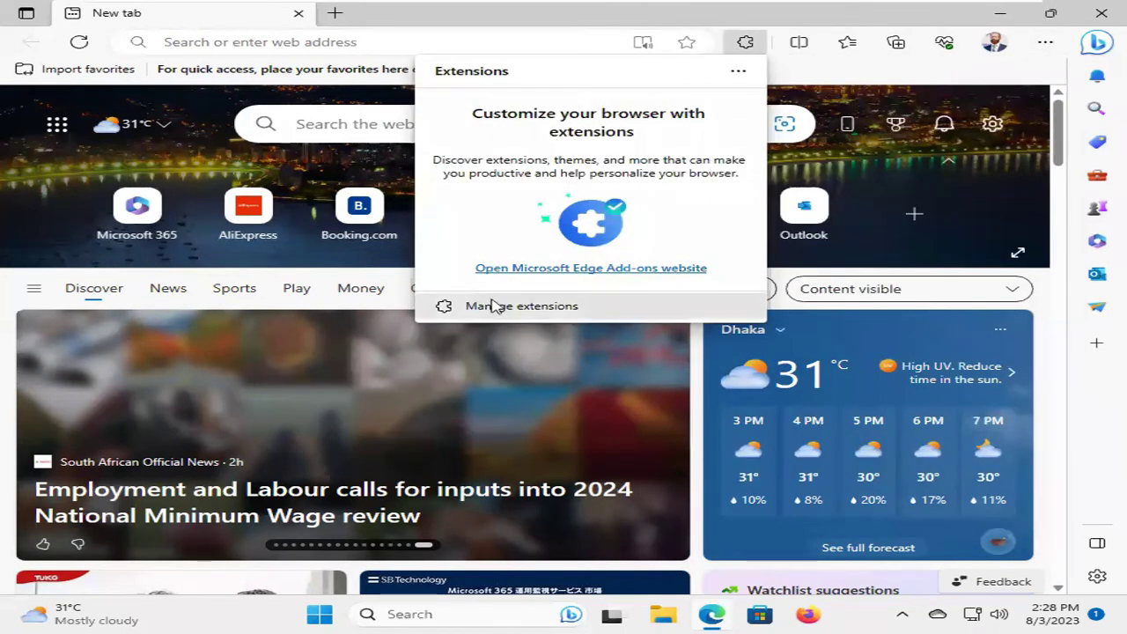
On Manage extensions, remove Chrome Remote Desktop, Keywords Everywhere and vidIQ Vision for YouTube
click(540, 306)
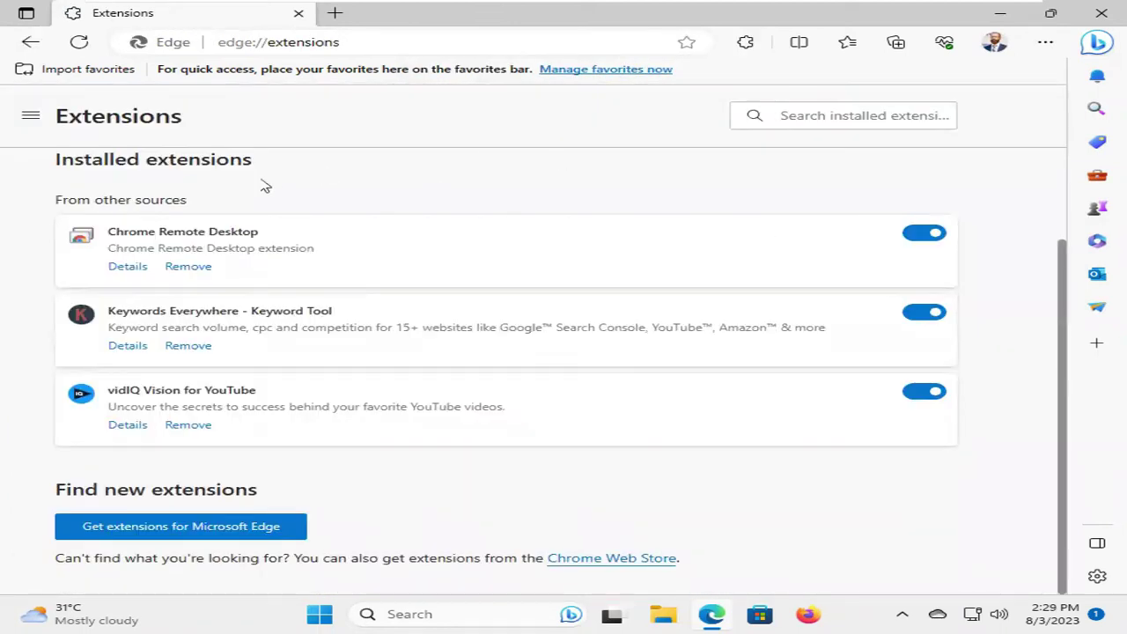
click(188, 267)
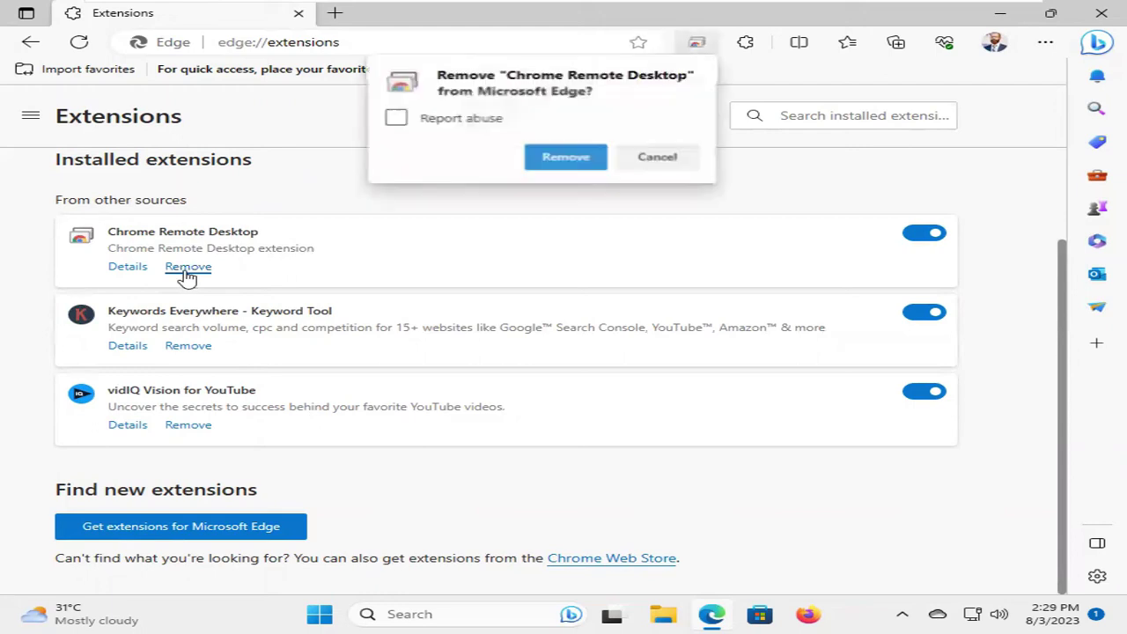
click(566, 157)
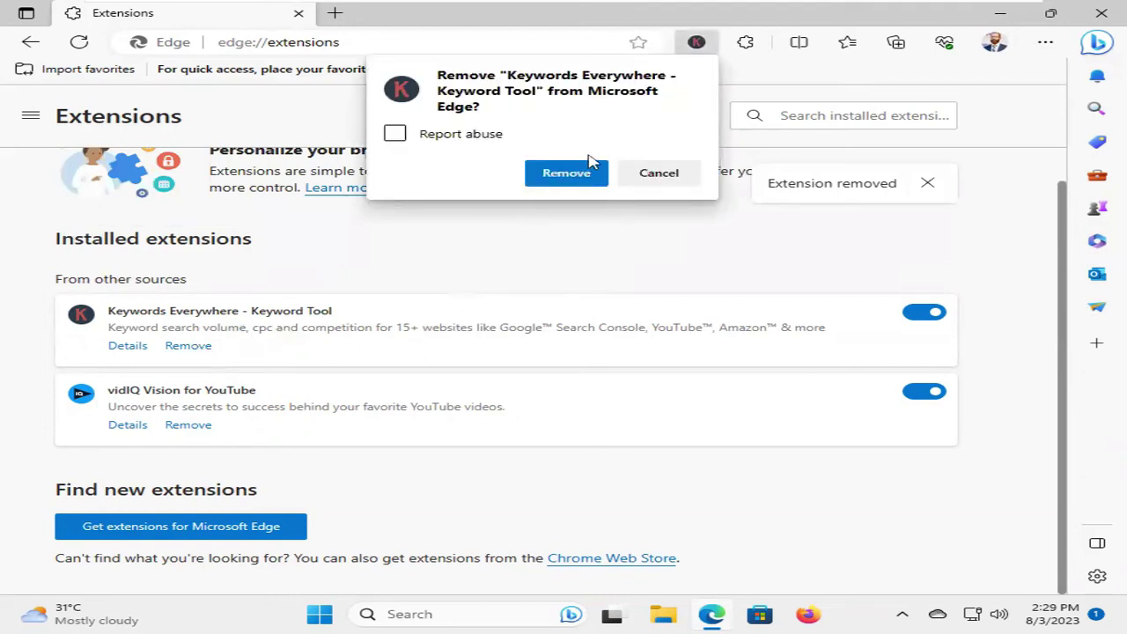
click(585, 172)
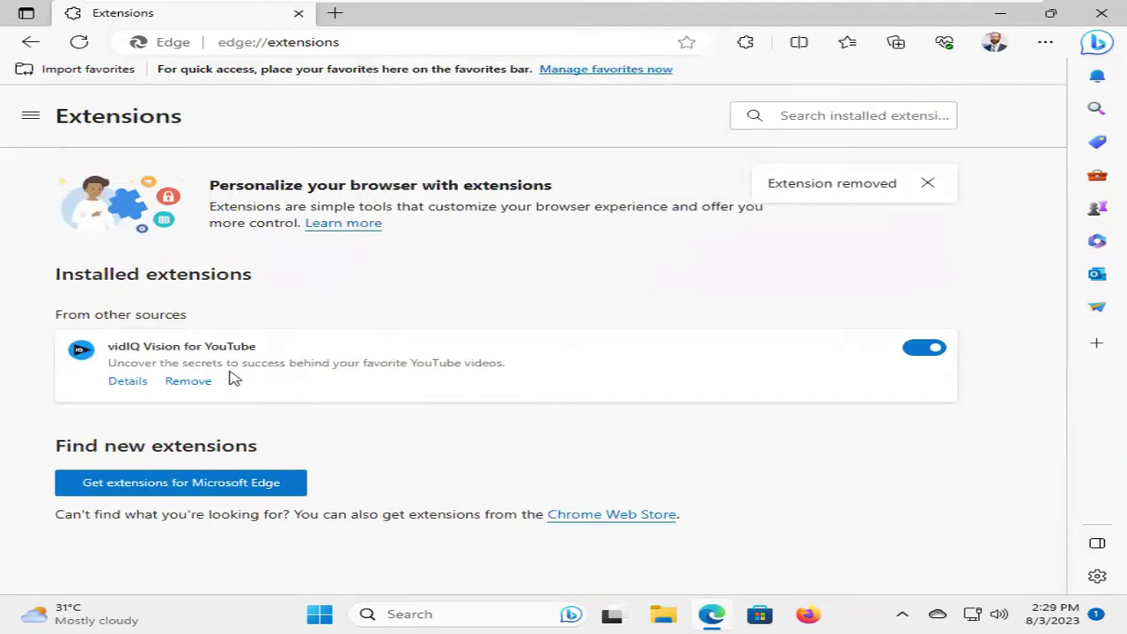
click(182, 387)
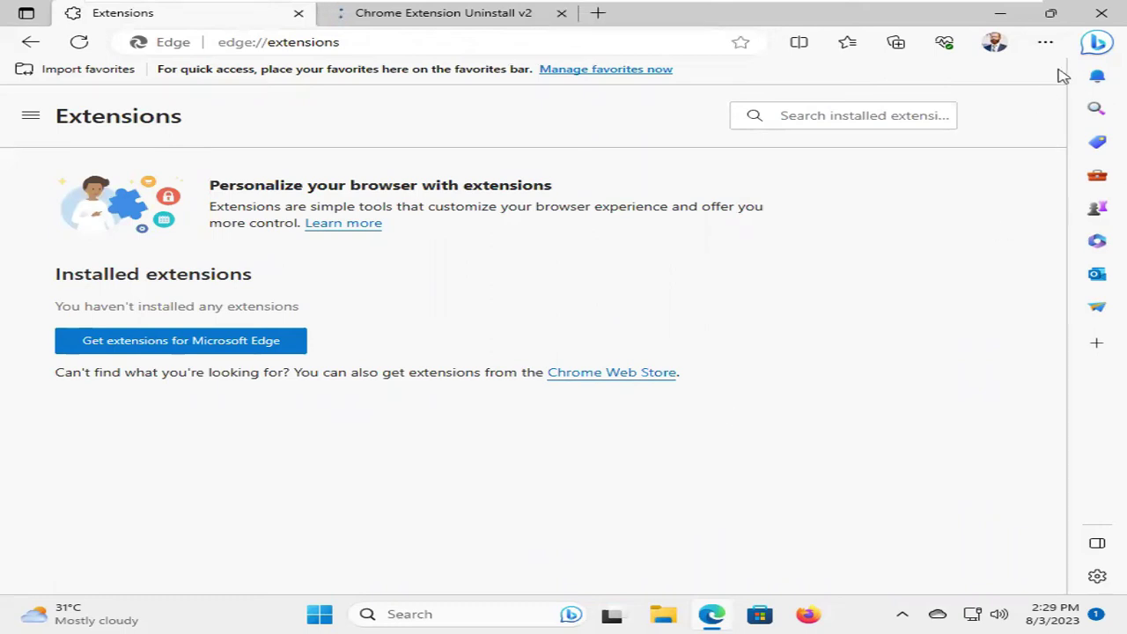
Close Edge and relaunch it with Open from the desktop icon's context menu
click(1101, 20)
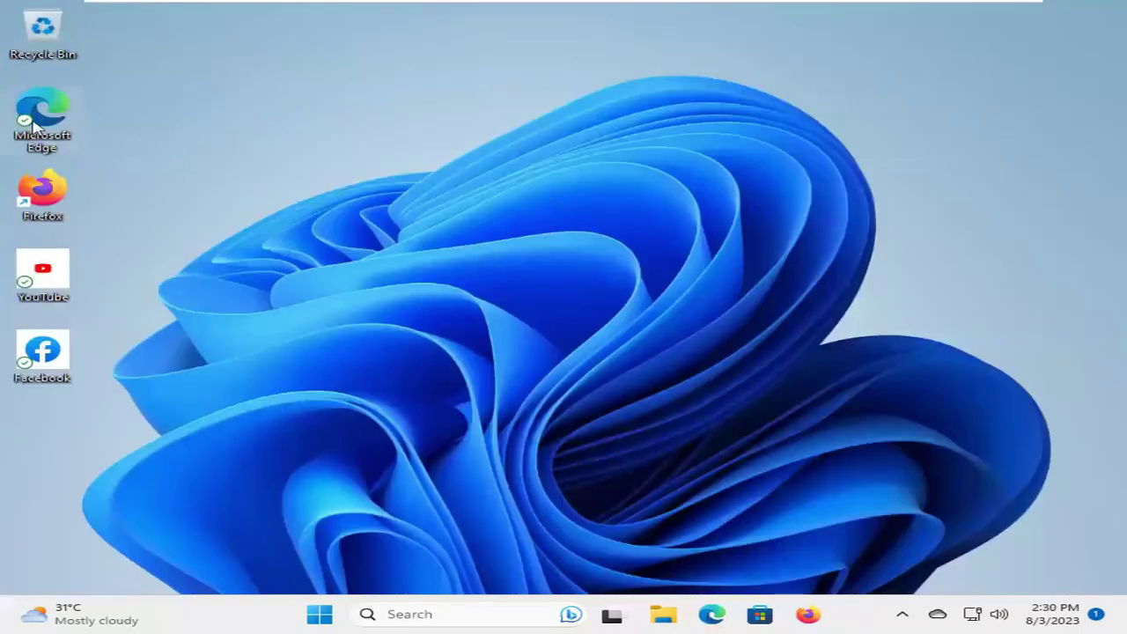
right_click(60, 113)
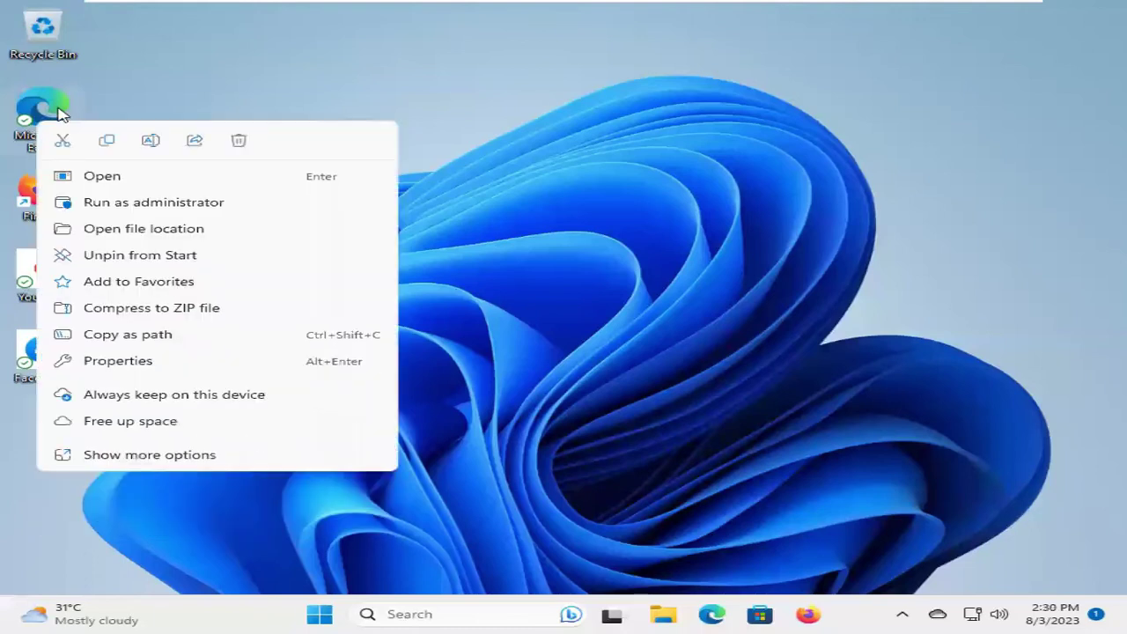
click(102, 177)
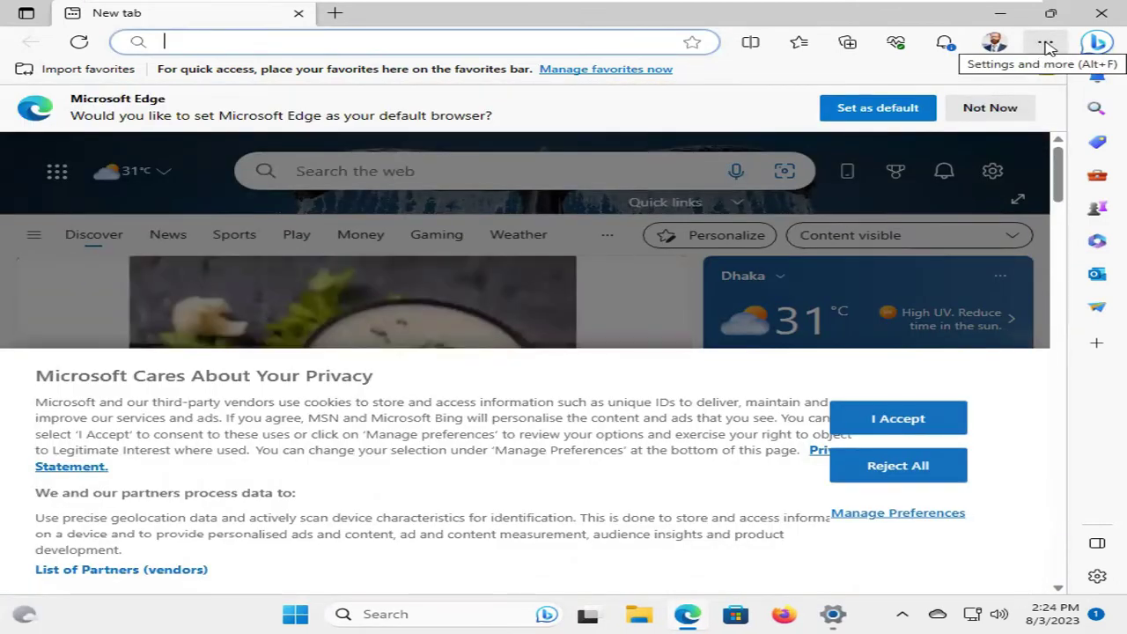
Open Edge's Settings pages and bring up the list of settings categories
click(1046, 46)
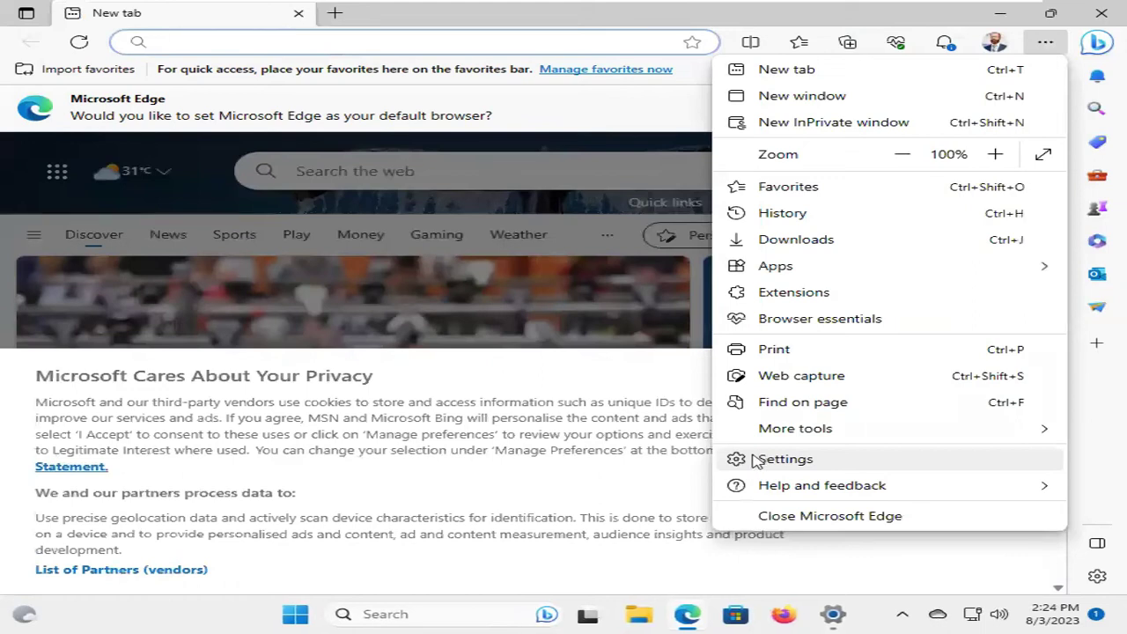
click(755, 462)
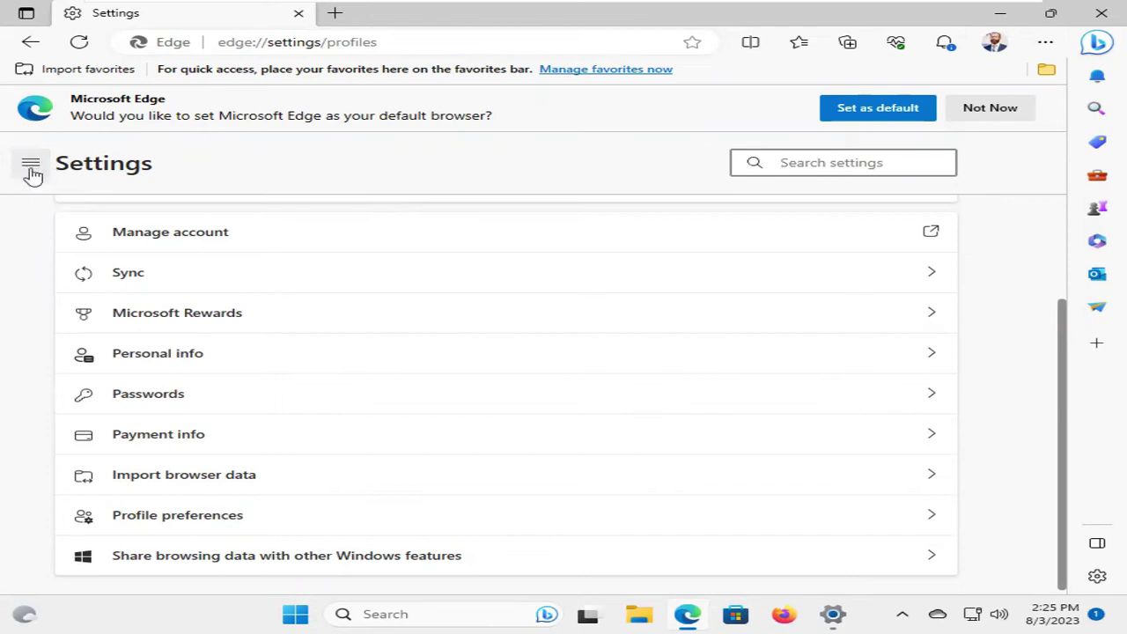
click(32, 172)
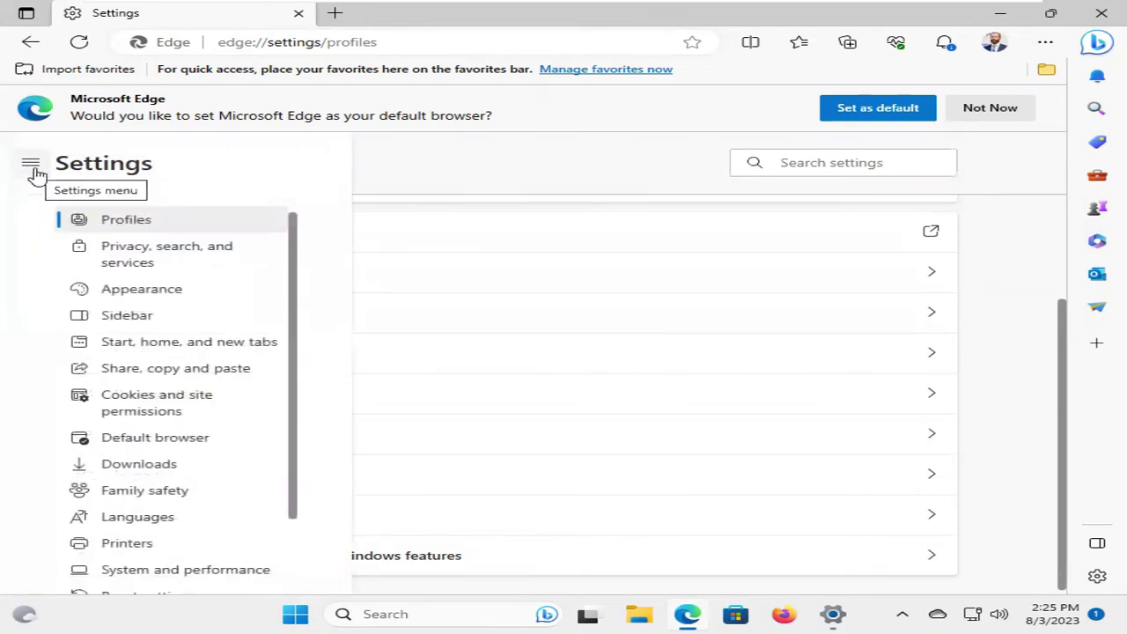
drag(294, 334, 300, 428)
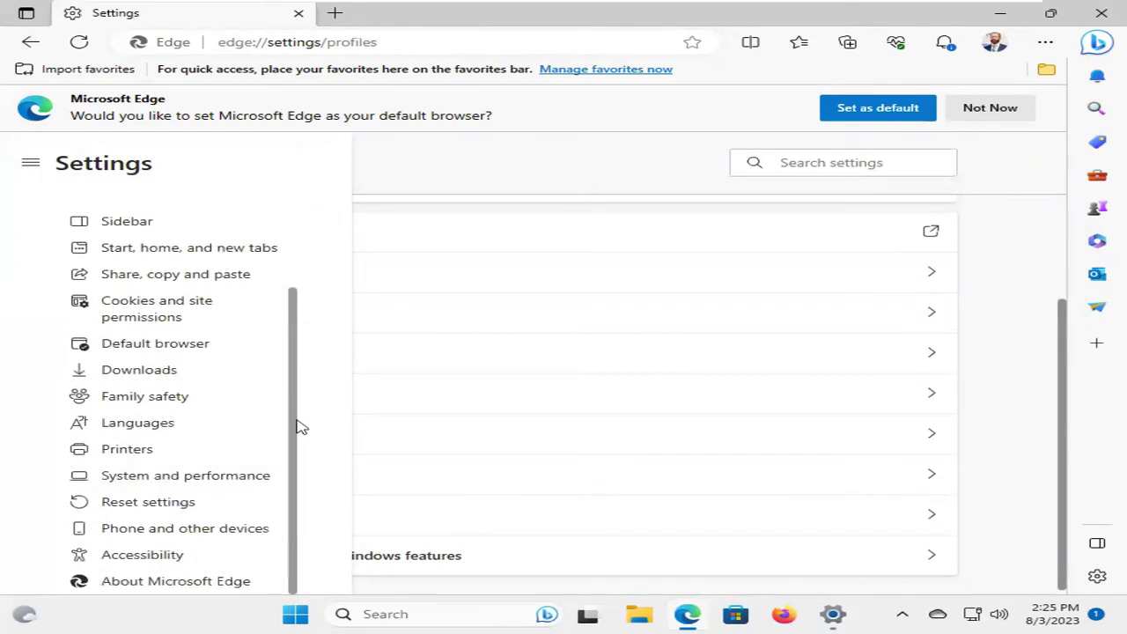
Reset Edge's settings to their default values, then close the browser
click(153, 502)
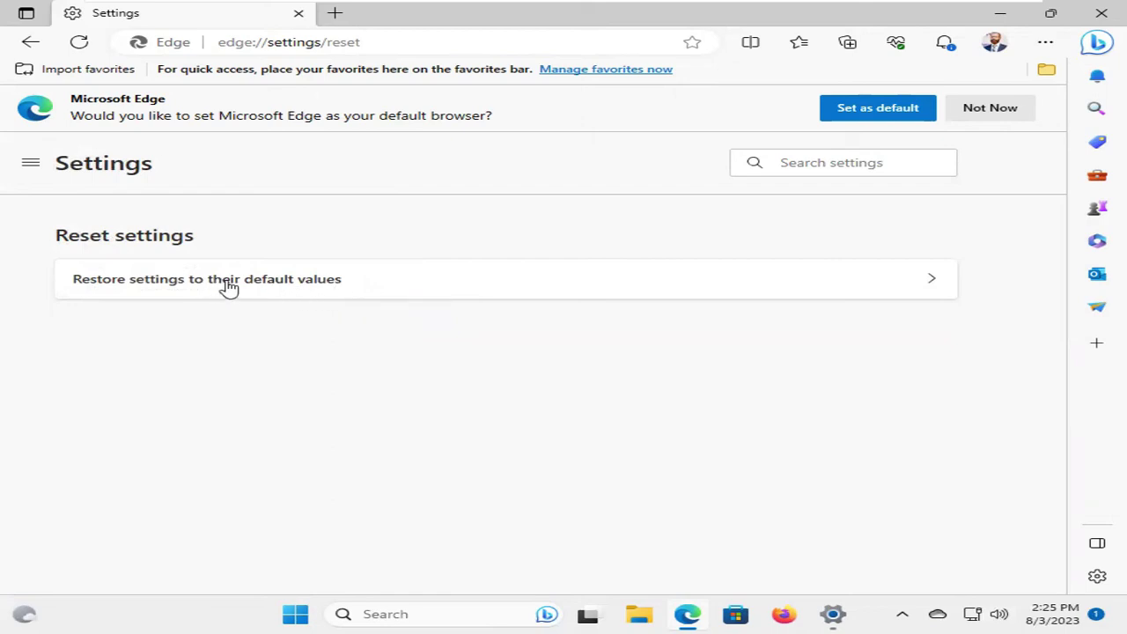
click(319, 290)
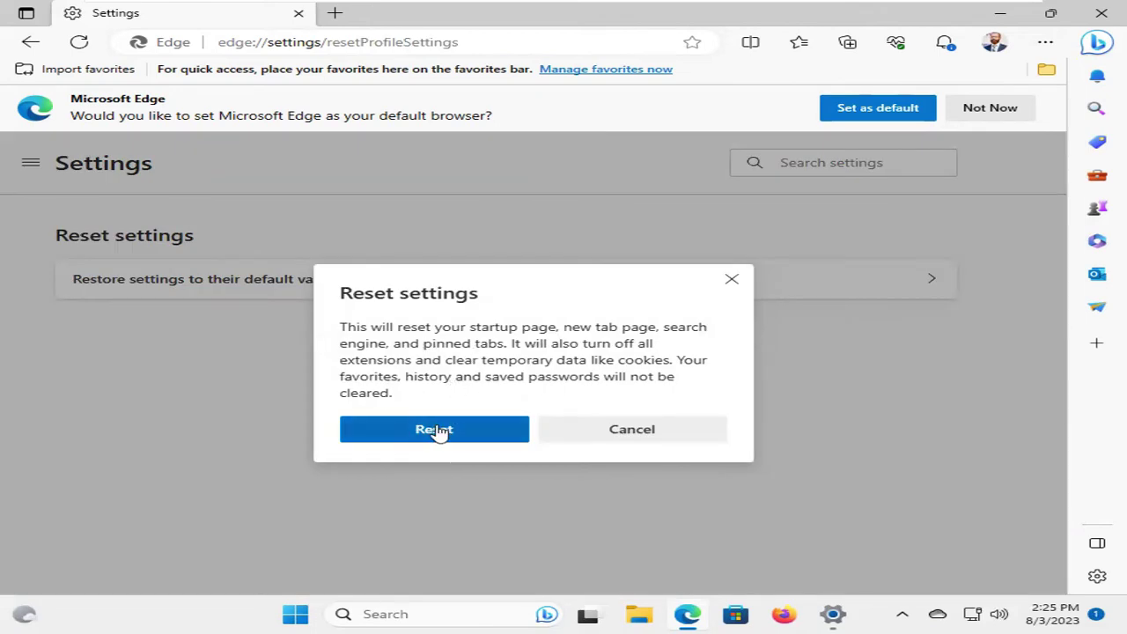
click(436, 435)
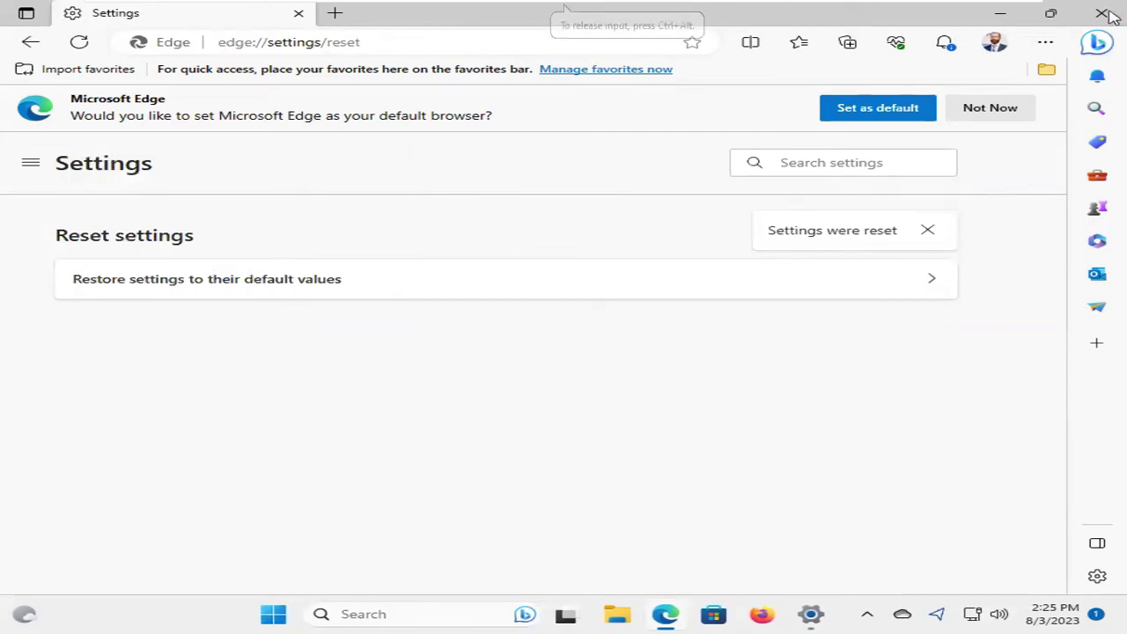
click(1101, 21)
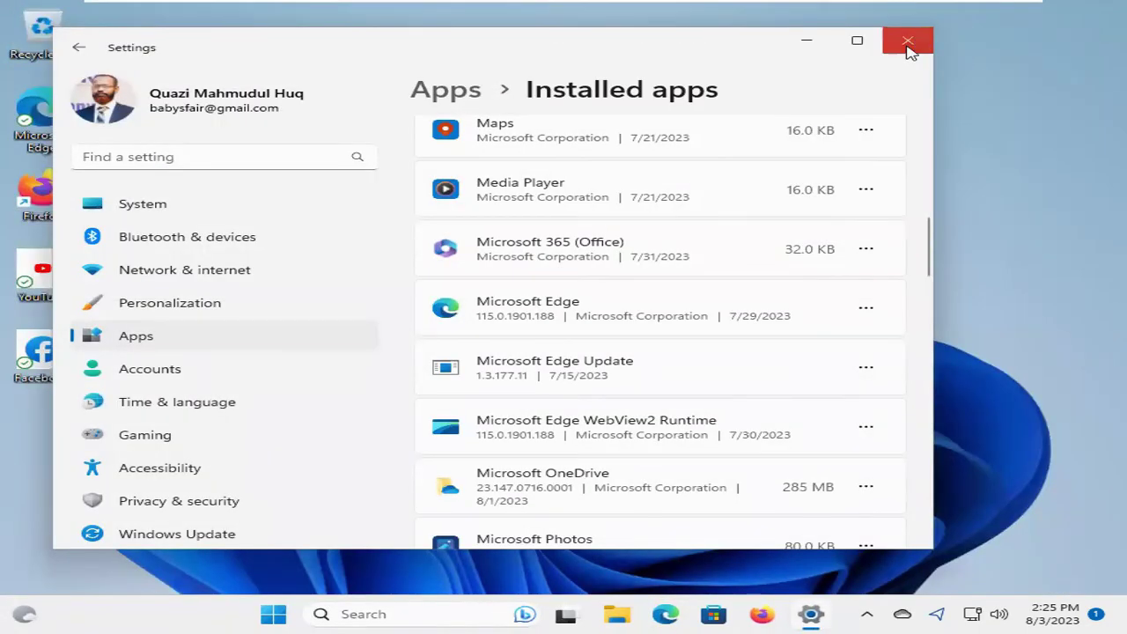
Close Windows Settings and load youtube.com from Edge's address bar
click(910, 48)
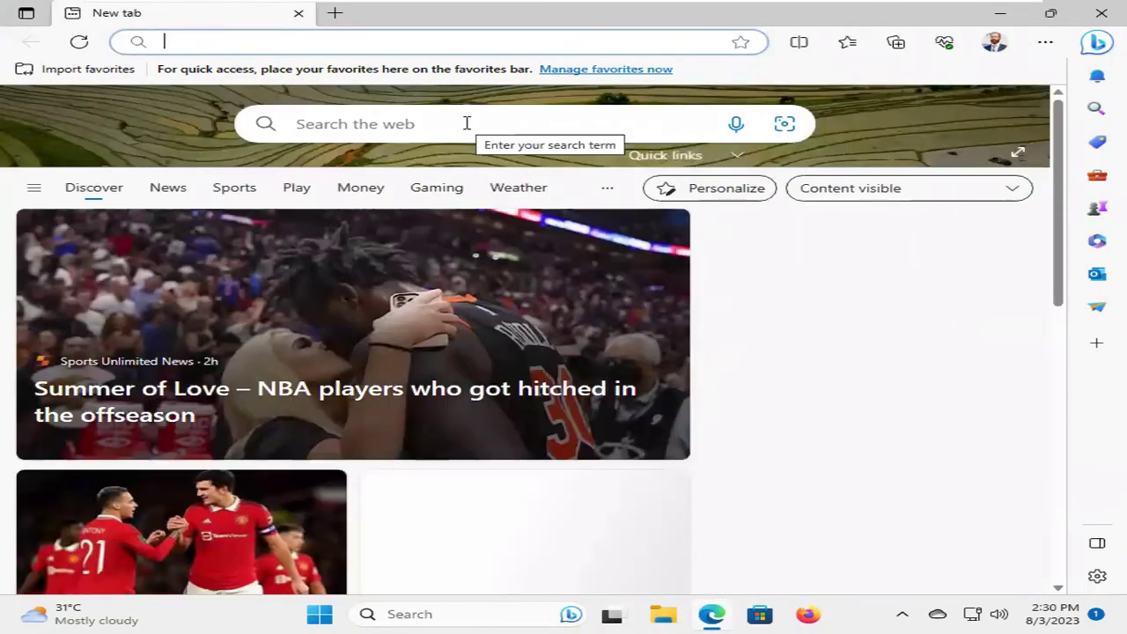
click(468, 124)
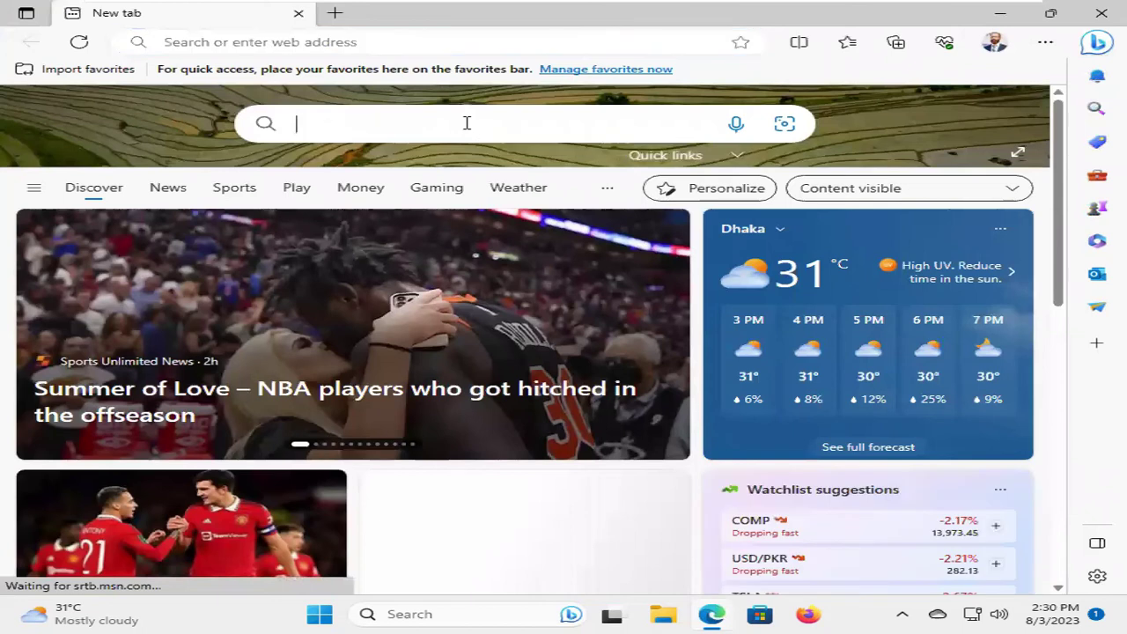
click(397, 37)
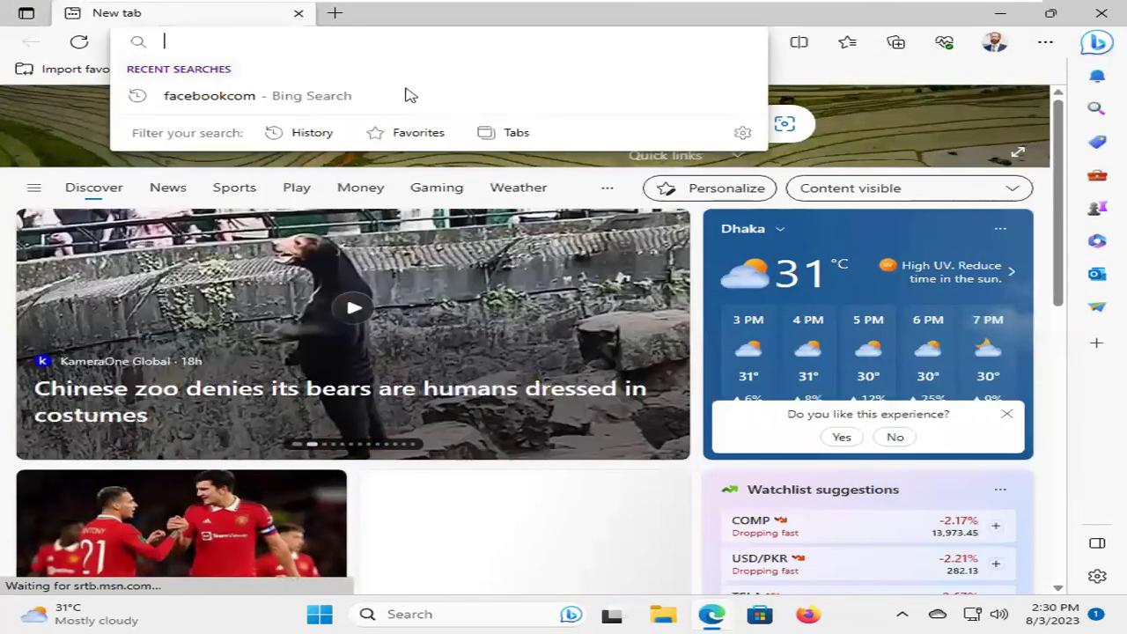
text(y)
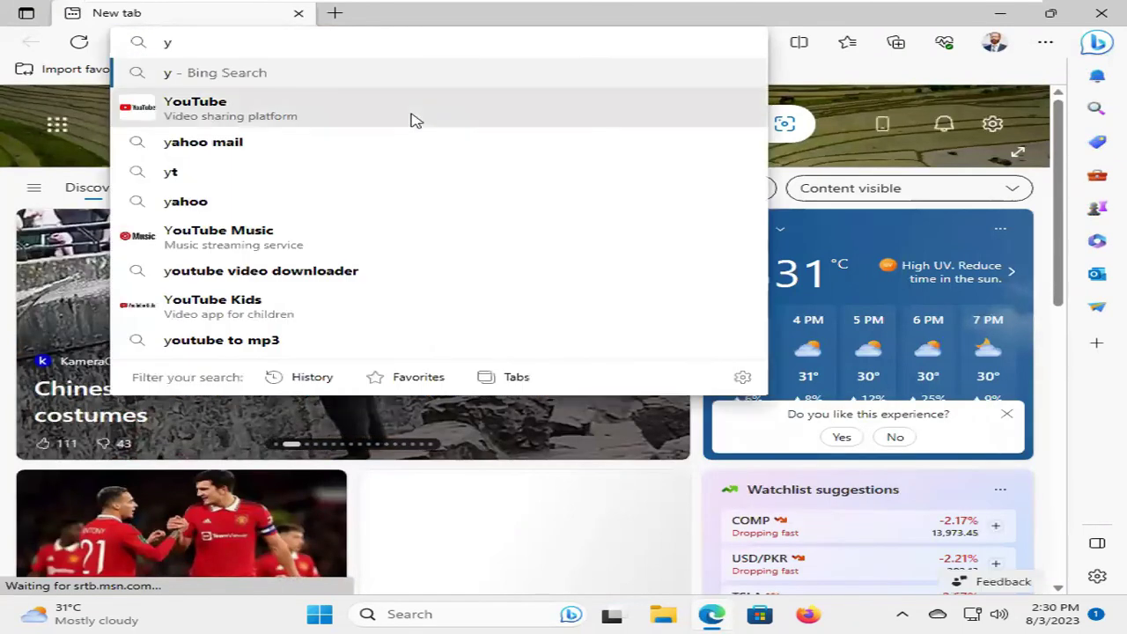
text(outube)
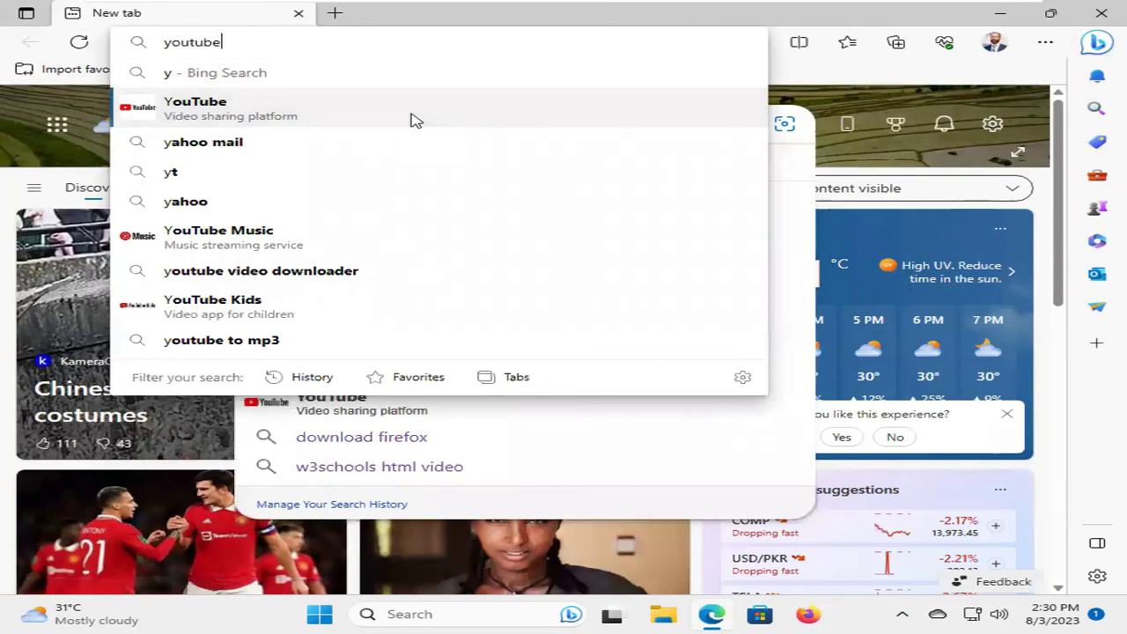
text(.com)
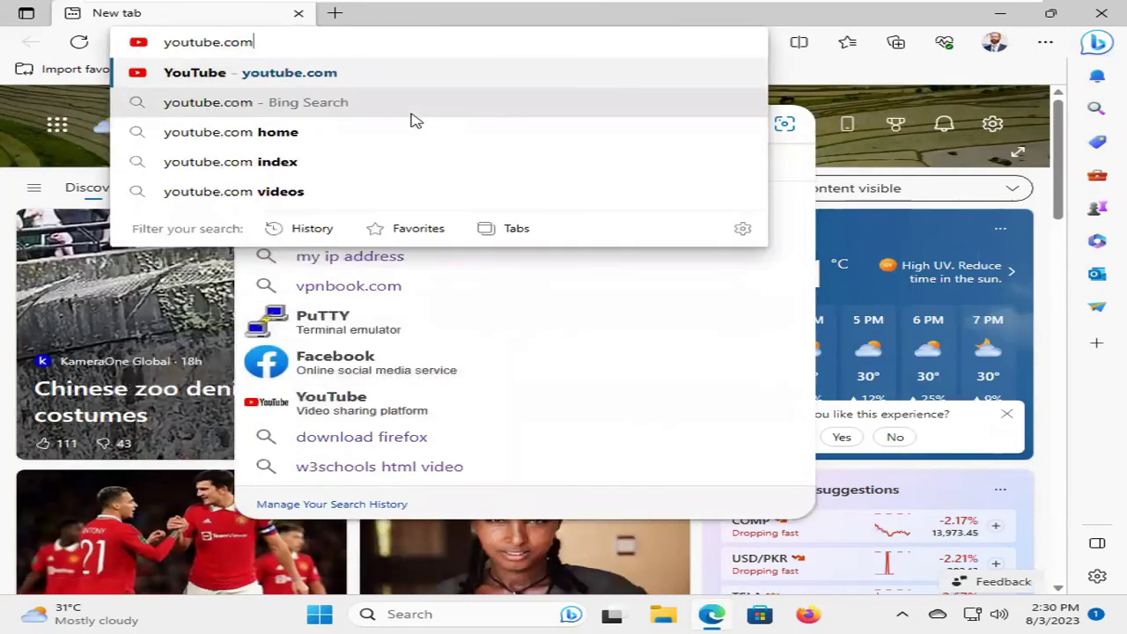
key(Return)
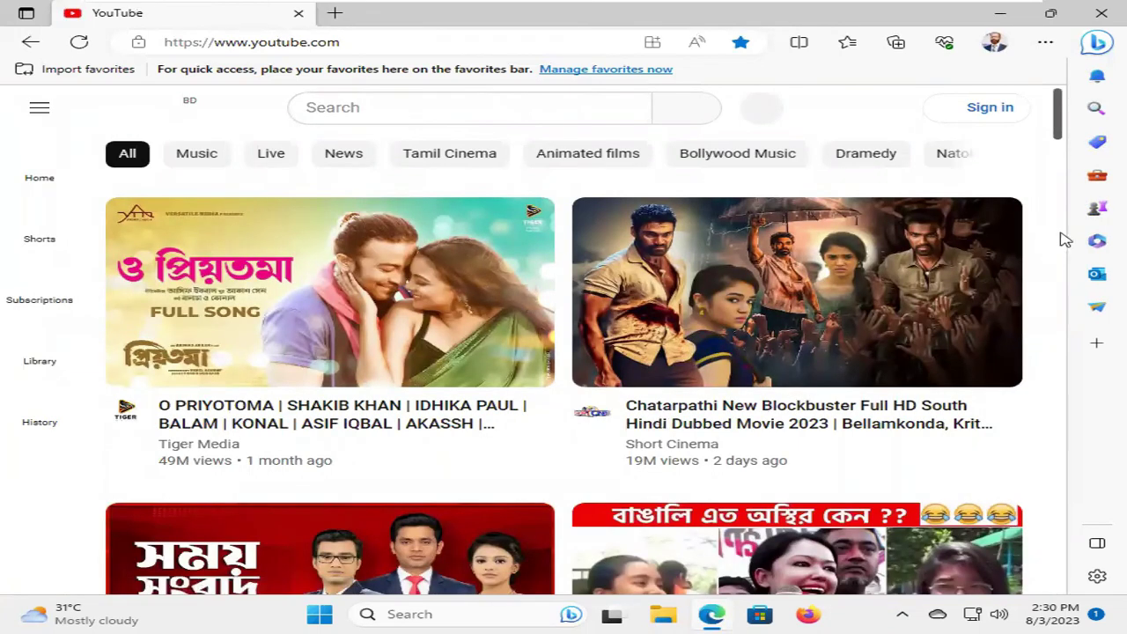
Scroll the YouTube home page down and back up, then leave Edge for the desktop
scroll(1061, 220, down, 5)
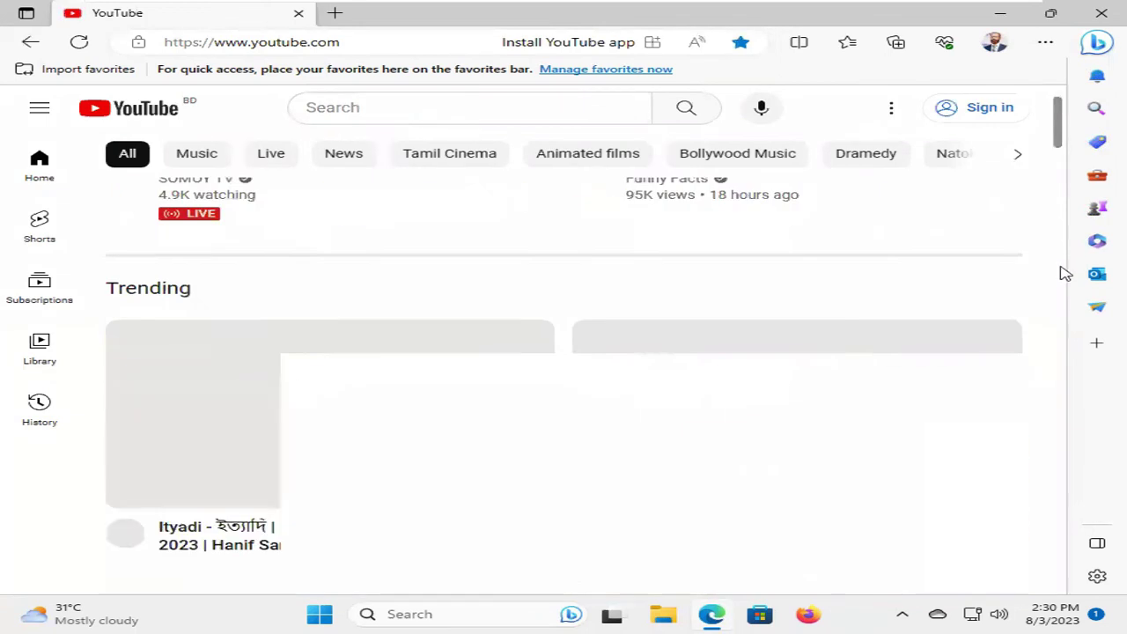
scroll(1057, 203, up, 3)
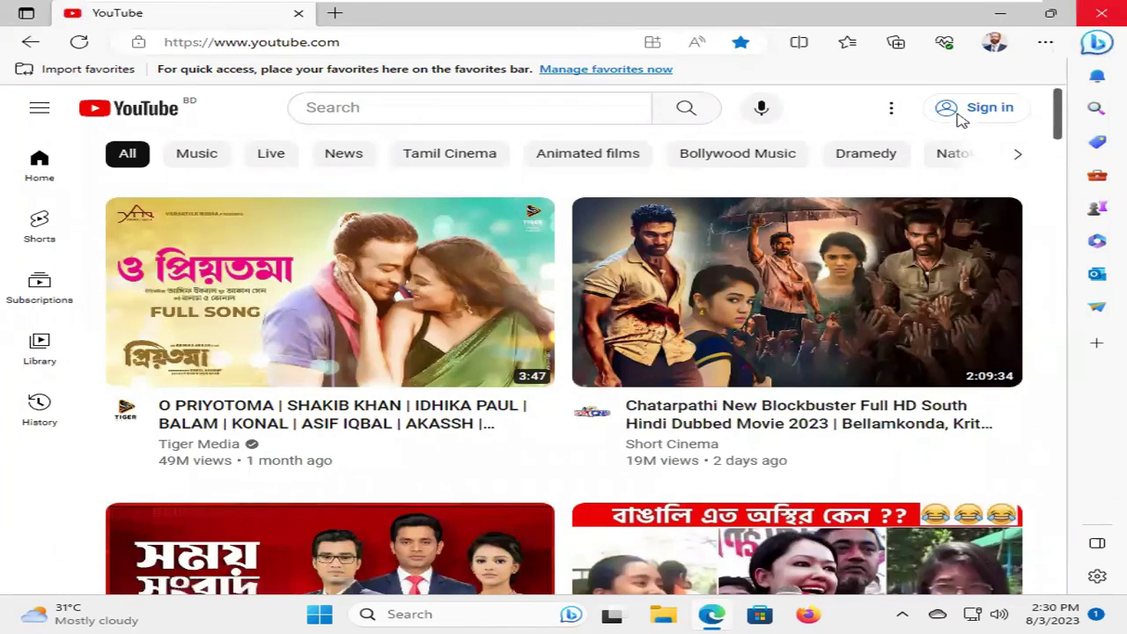
key(super+d)
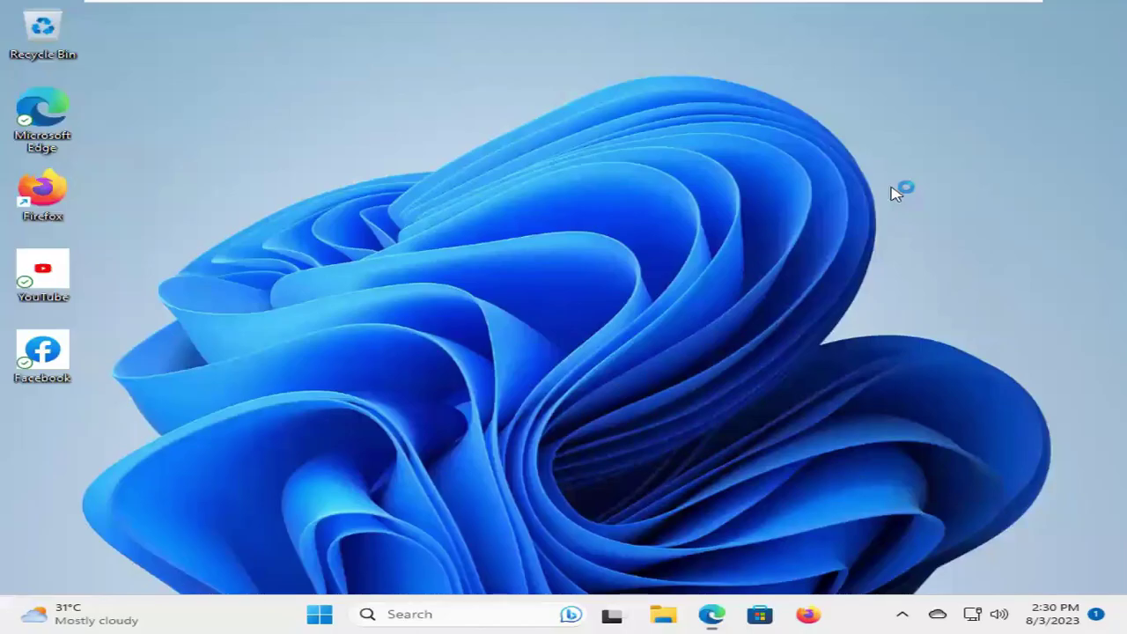